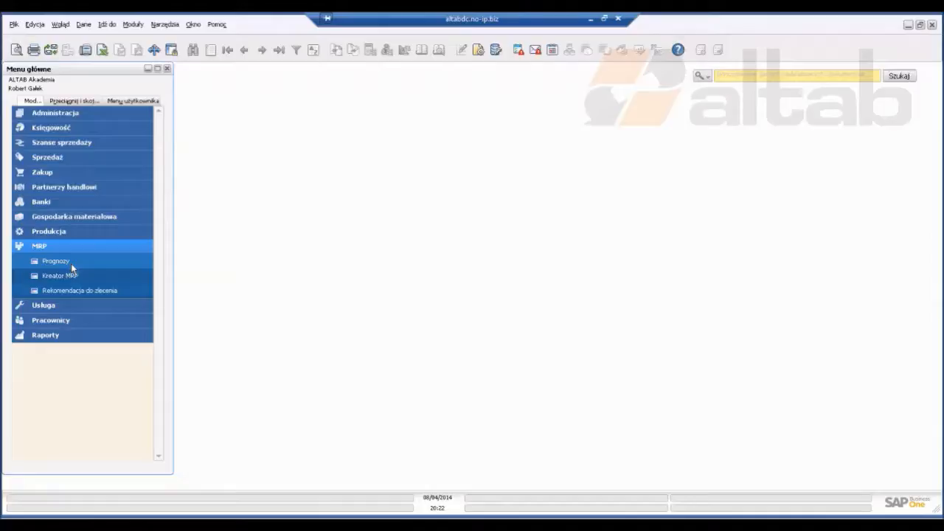
# Open the PROGNOZA MRP forecast, review the monthly quantities planned for each item, and close it.
pyautogui.click(71, 263)
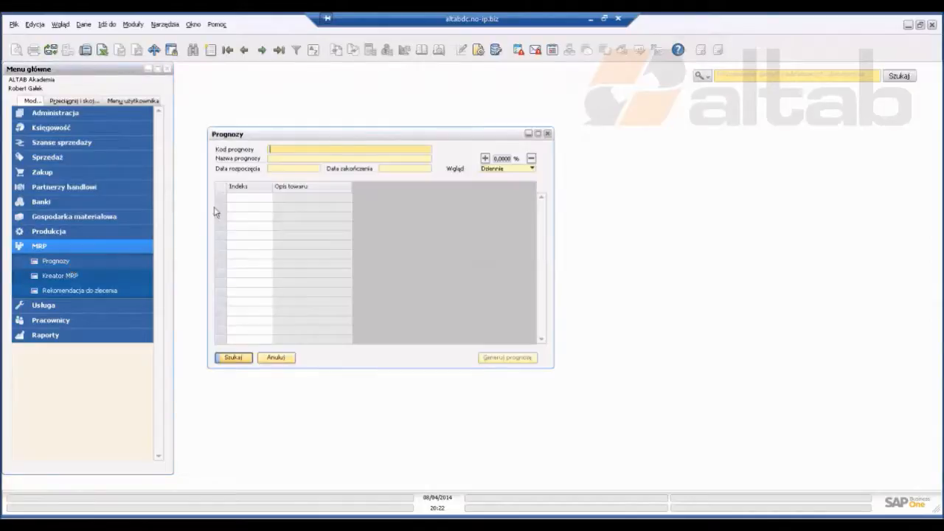
pyautogui.click(244, 51)
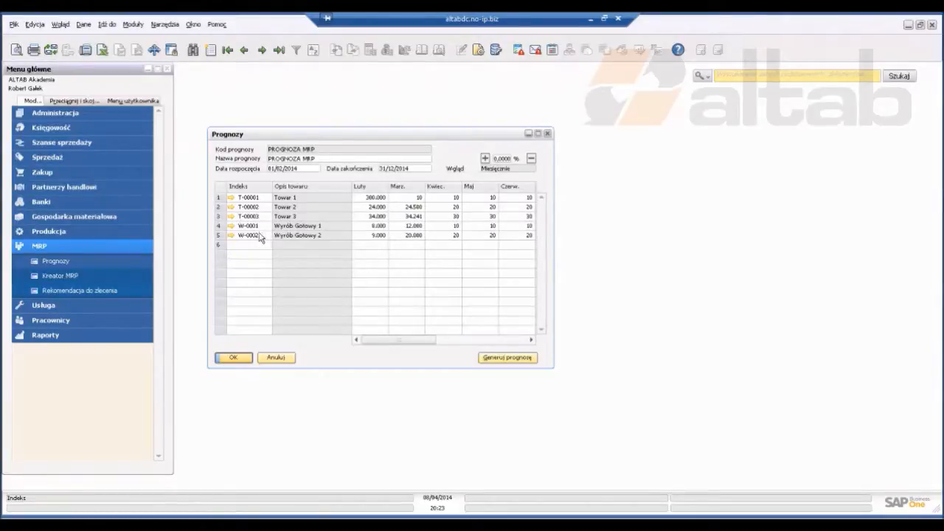
pyautogui.click(366, 198)
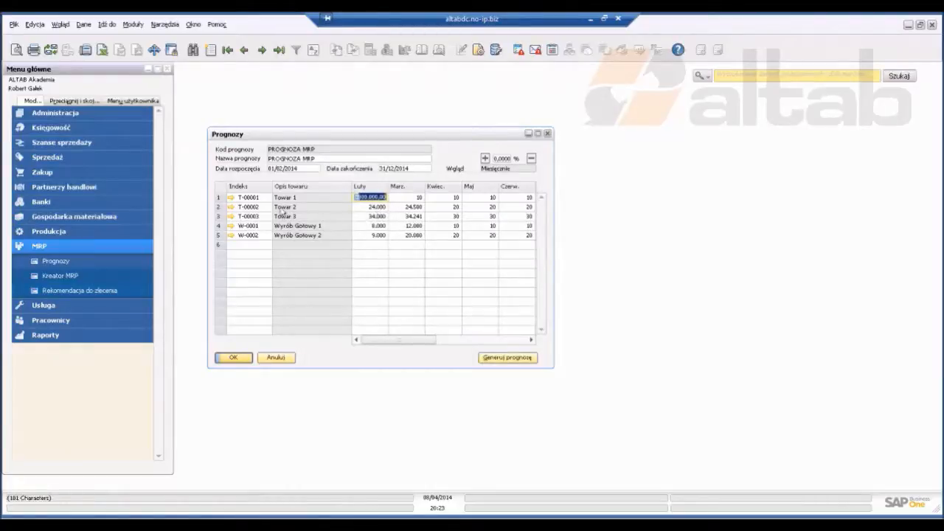
pyautogui.click(368, 208)
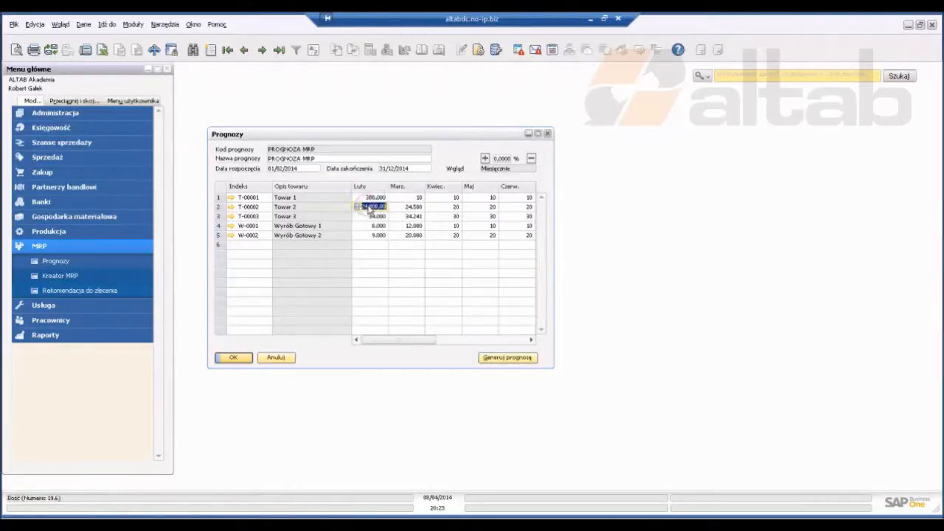
pyautogui.click(408, 198)
pyautogui.click(448, 207)
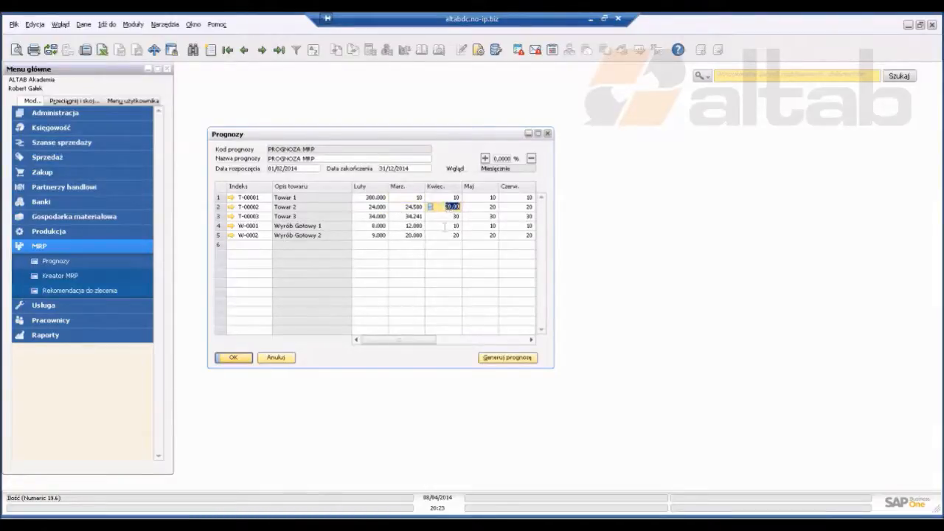
pyautogui.moveTo(415, 340)
pyautogui.mouseDown()
pyautogui.moveTo(424, 346)
pyautogui.moveTo(407, 345)
pyautogui.mouseUp()
pyautogui.click(233, 359)
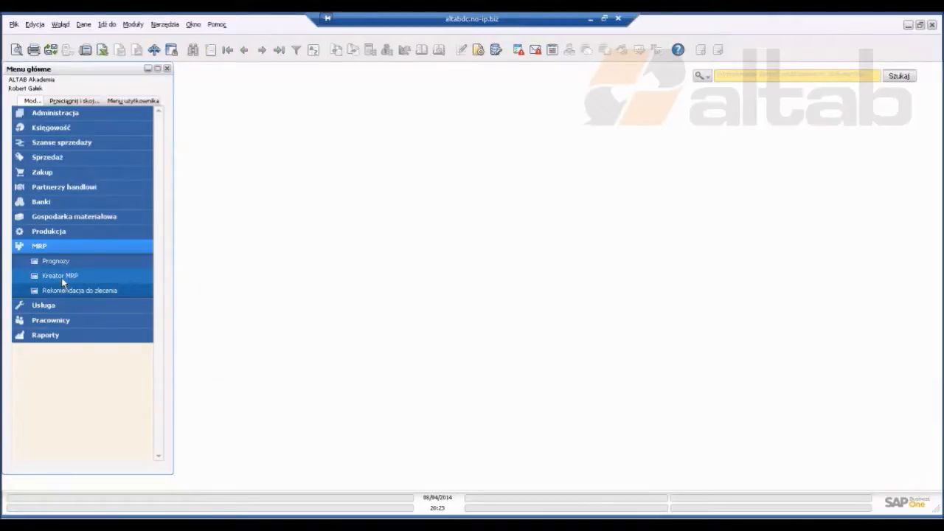
# Start the MRP wizard and proceed with the existing MRP scenario to its details.
pyautogui.click(61, 277)
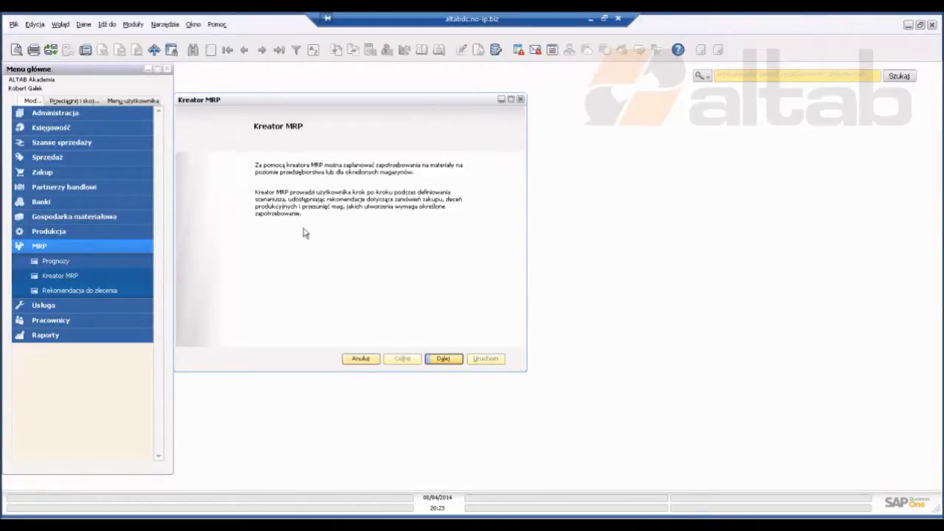
pyautogui.click(442, 359)
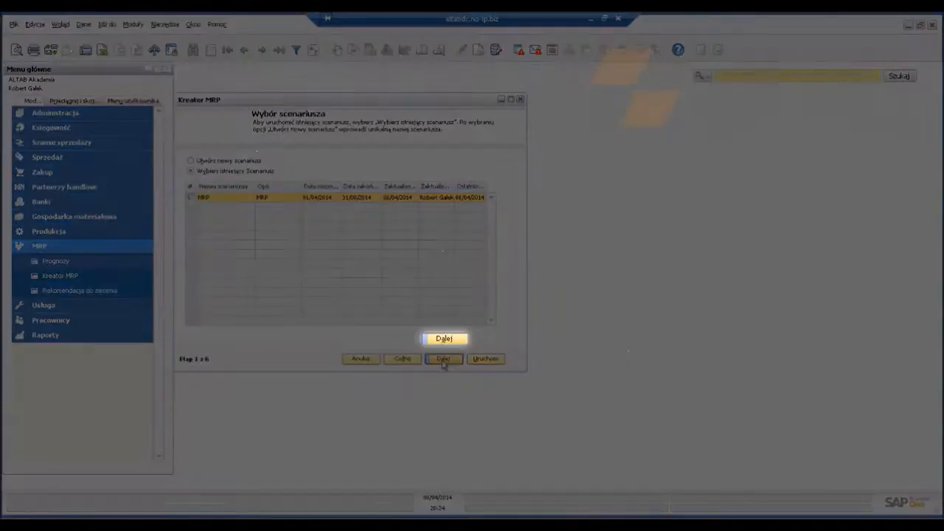
pyautogui.click(443, 359)
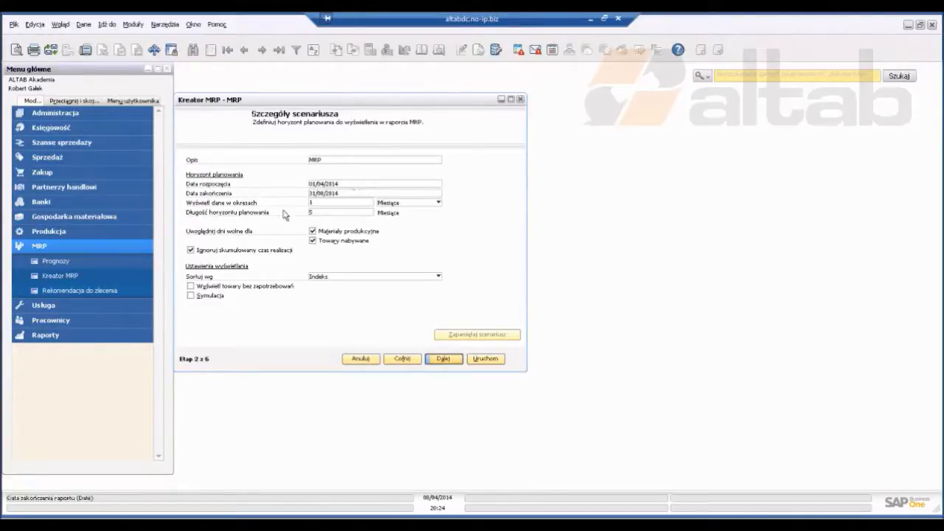
# Check the scenario's period unit and planning horizon length, set sorting to Indeks, and continue to item selection.
pyautogui.click(414, 204)
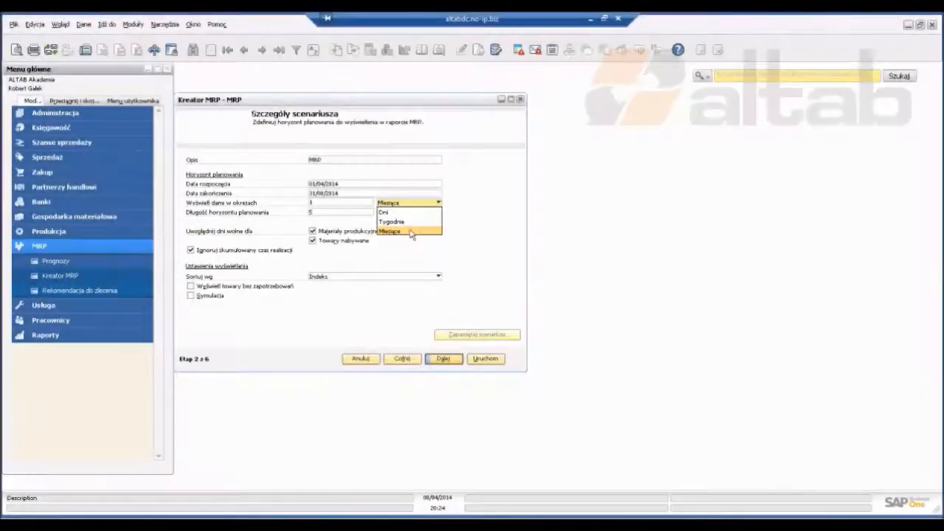
pyautogui.click(474, 217)
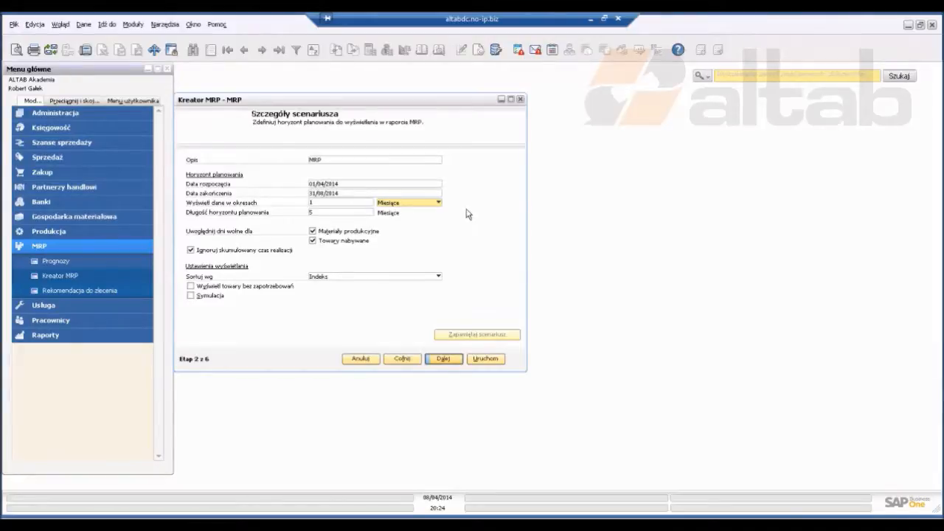
pyautogui.click(362, 213)
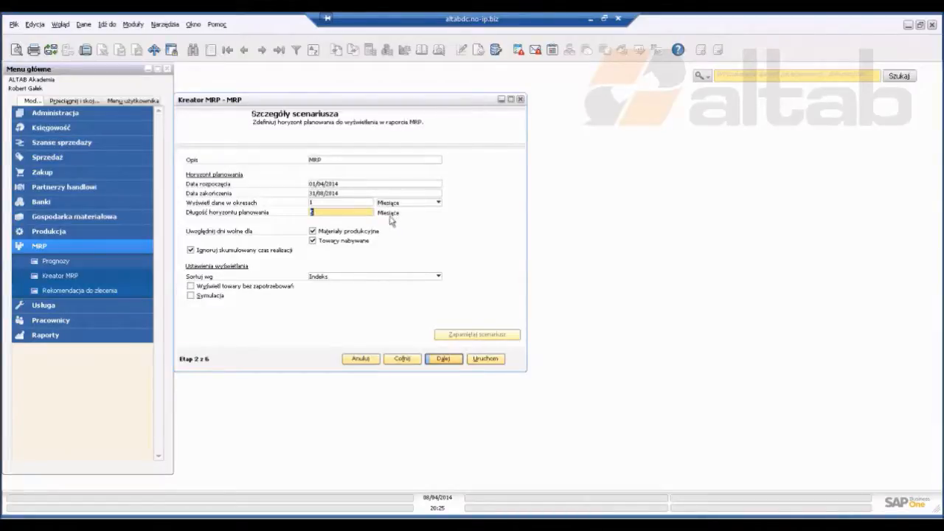
pyautogui.doubleClick(317, 212)
pyautogui.click(368, 279)
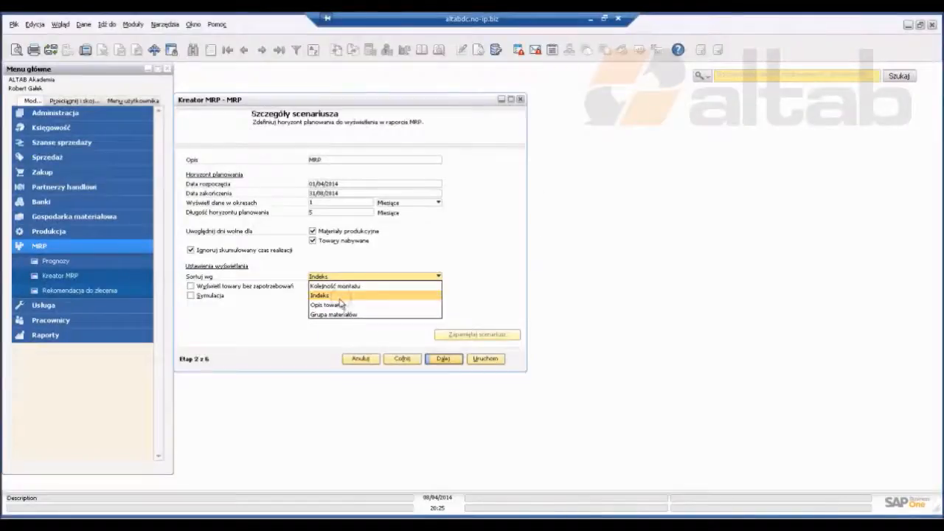
pyautogui.click(339, 298)
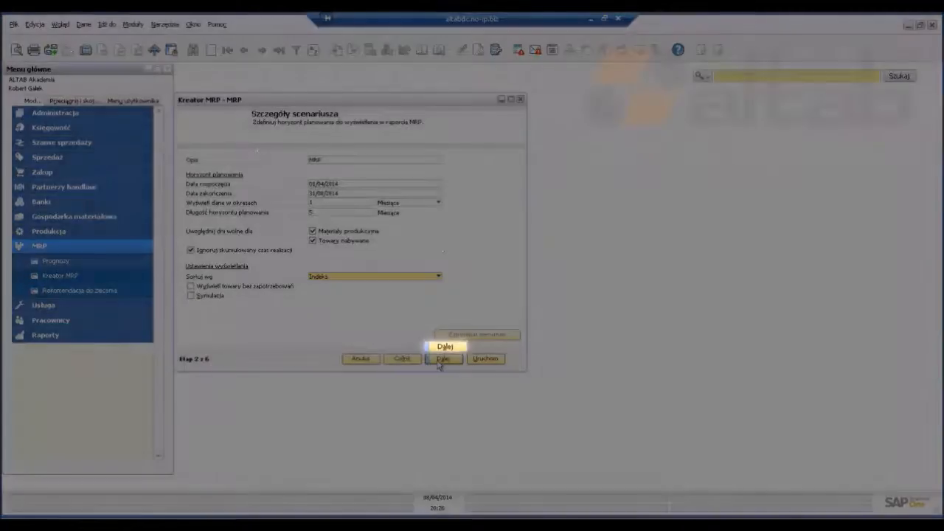
pyautogui.click(441, 360)
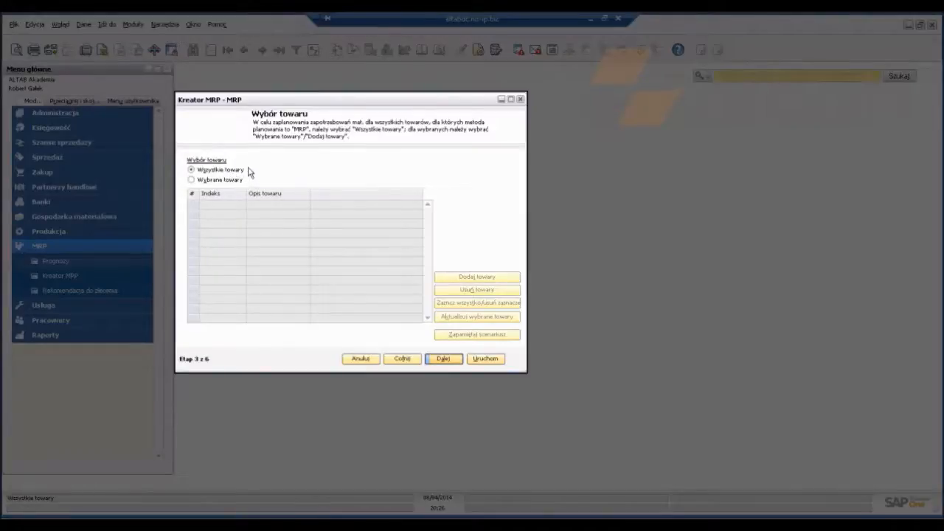
# Limit the planning to selected items and add items O-001 to W-0003 from all groups.
pyautogui.click(191, 180)
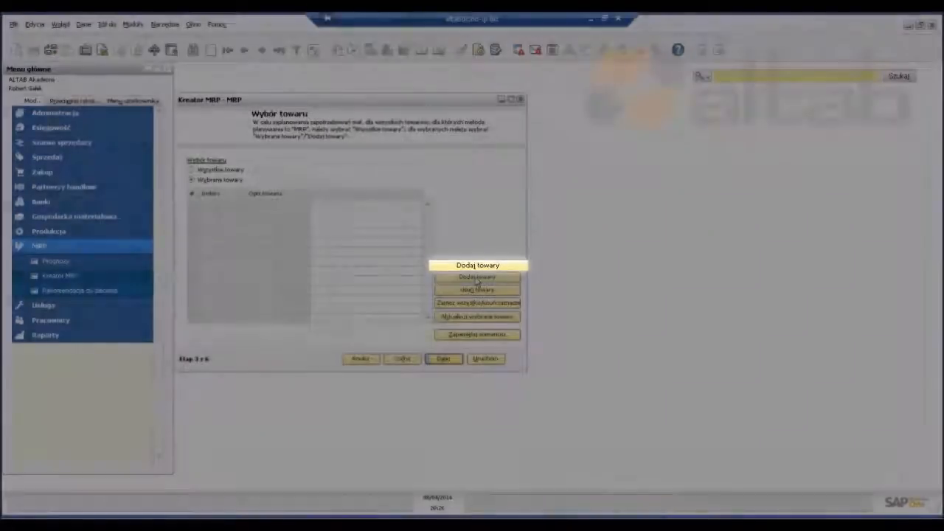
pyautogui.click(477, 277)
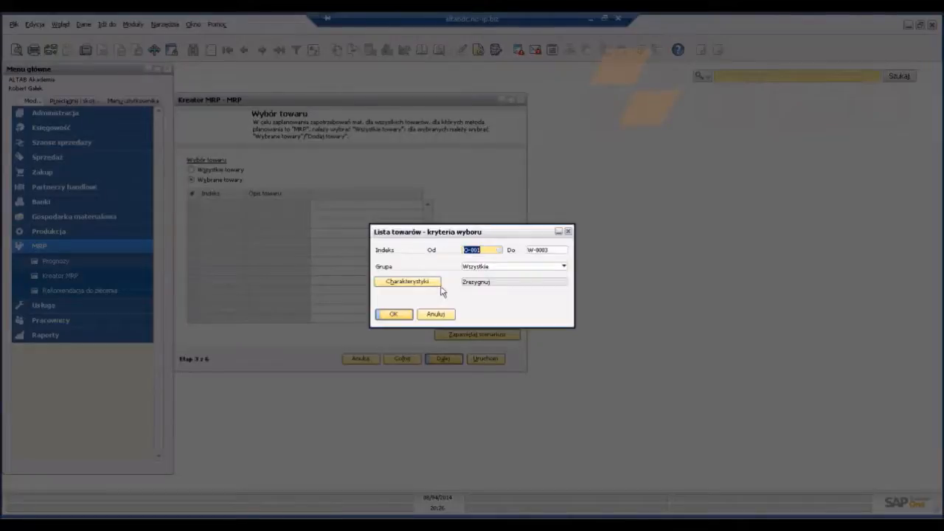
pyautogui.click(393, 315)
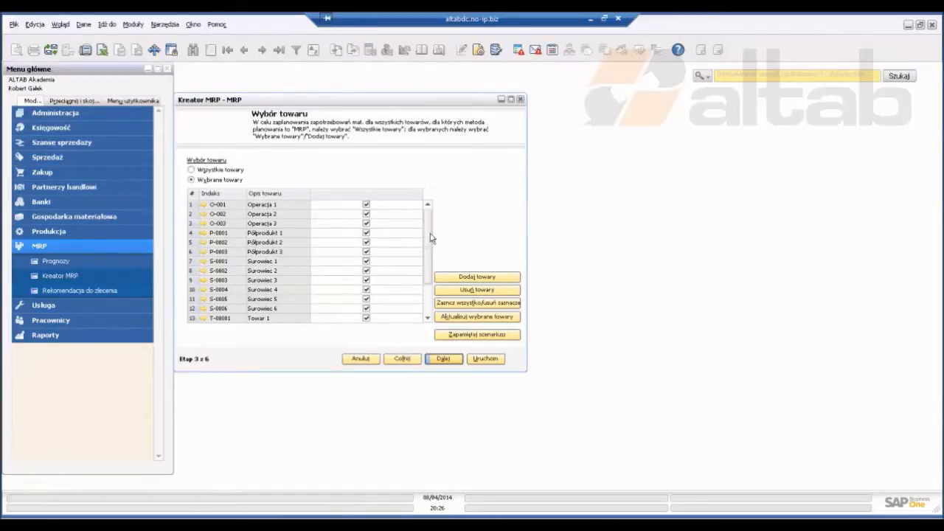
# Deselect Operacja 1, Operacja 2 and Półprodukt 1, and reselect all items in the list.
pyautogui.click(366, 204)
pyautogui.click(366, 214)
pyautogui.click(366, 232)
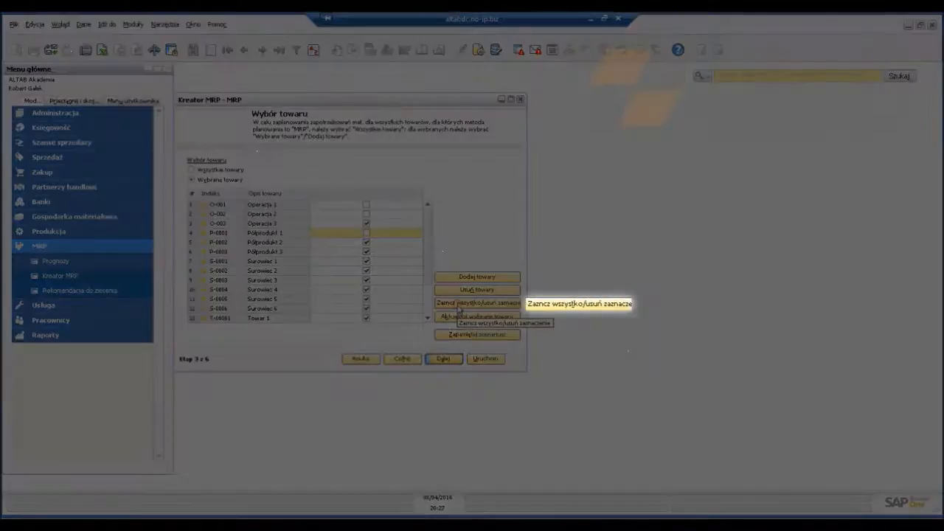
pyautogui.click(459, 305)
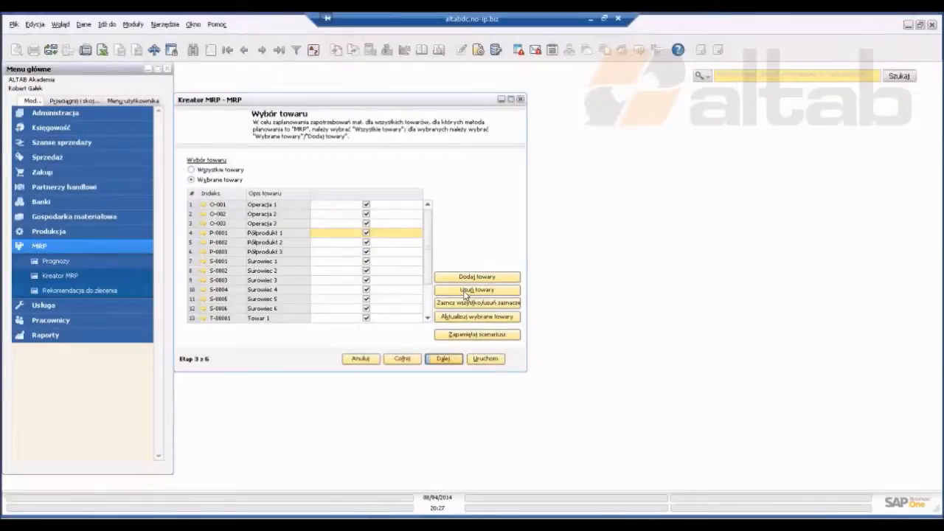
# Delete the Operacja 3 row and remove all the other items from the selection list.
pyautogui.rightClick(190, 230)
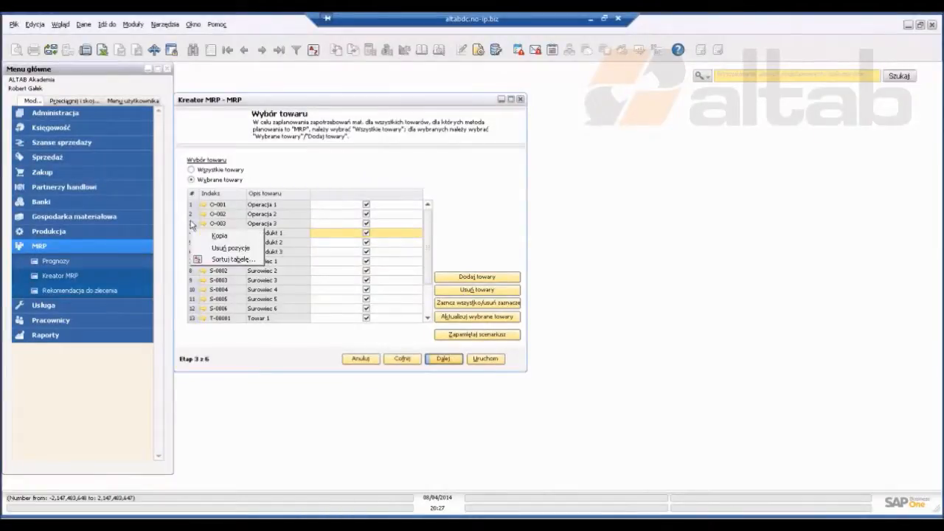
pyautogui.click(218, 249)
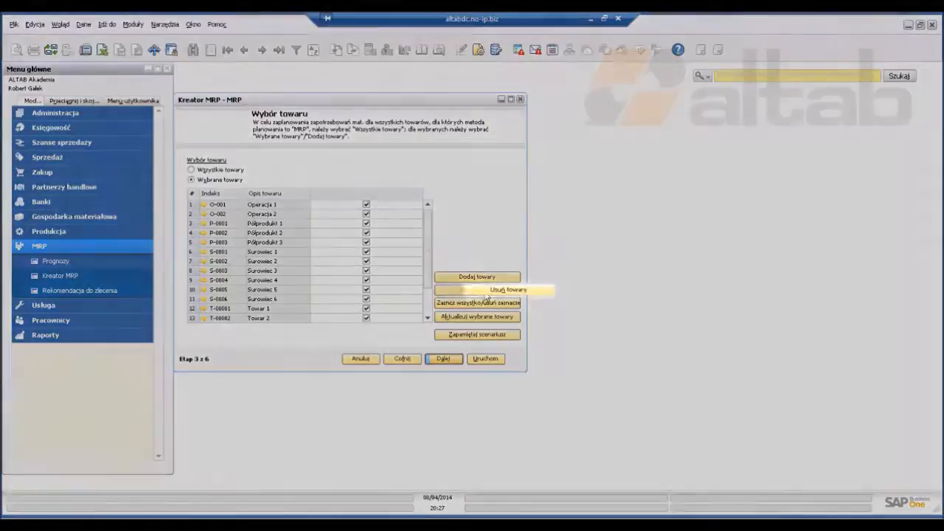
pyautogui.click(485, 292)
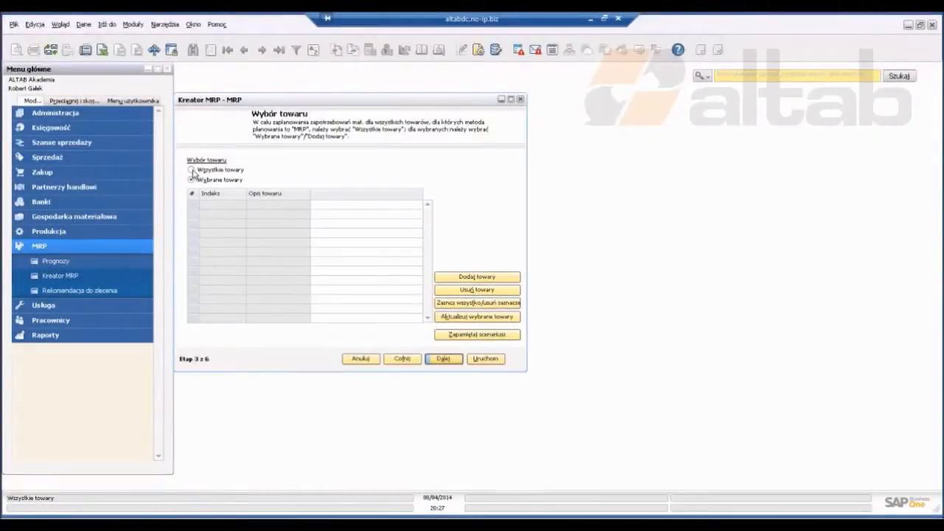
# Include all items in the planning and continue to the warehouse data source.
pyautogui.click(192, 169)
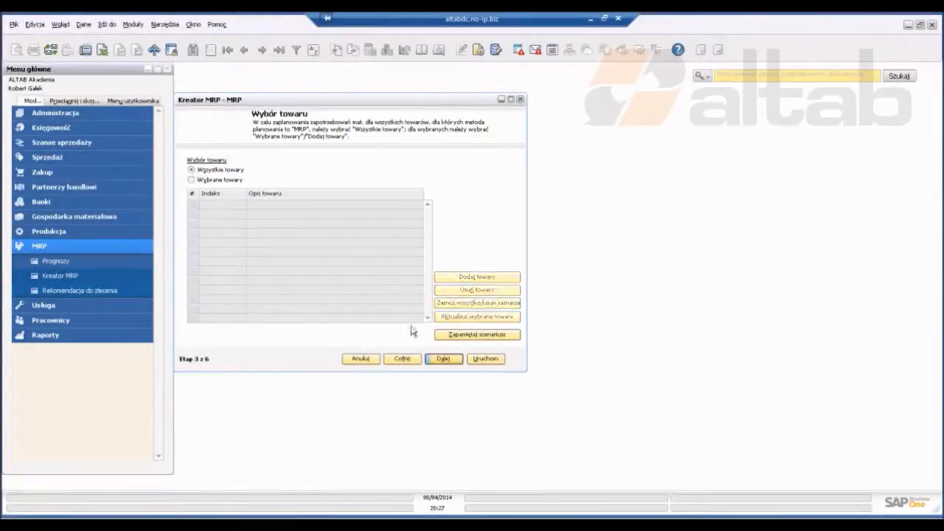
pyautogui.click(438, 360)
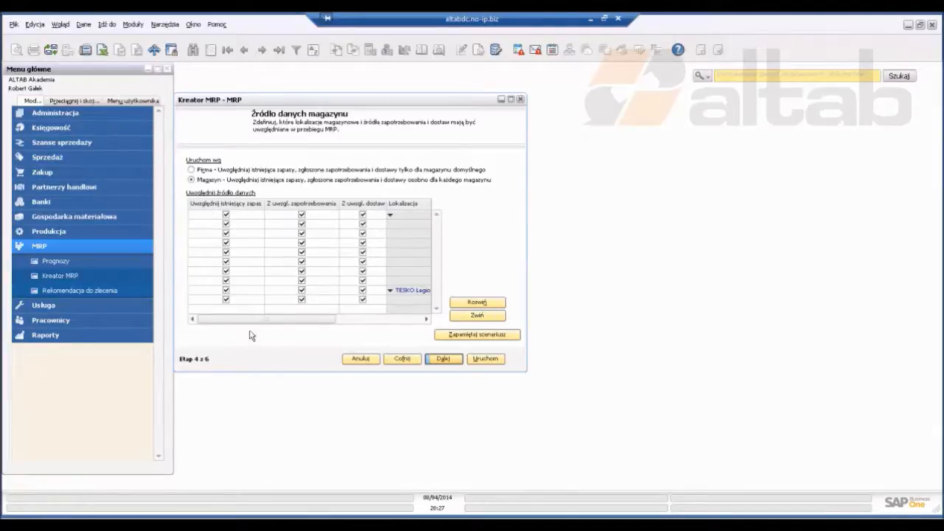
# Exclude existing stock for the first warehouse listed, demand for the third and supply for the second.
pyautogui.moveTo(250, 319); pyautogui.dragTo(296, 327)
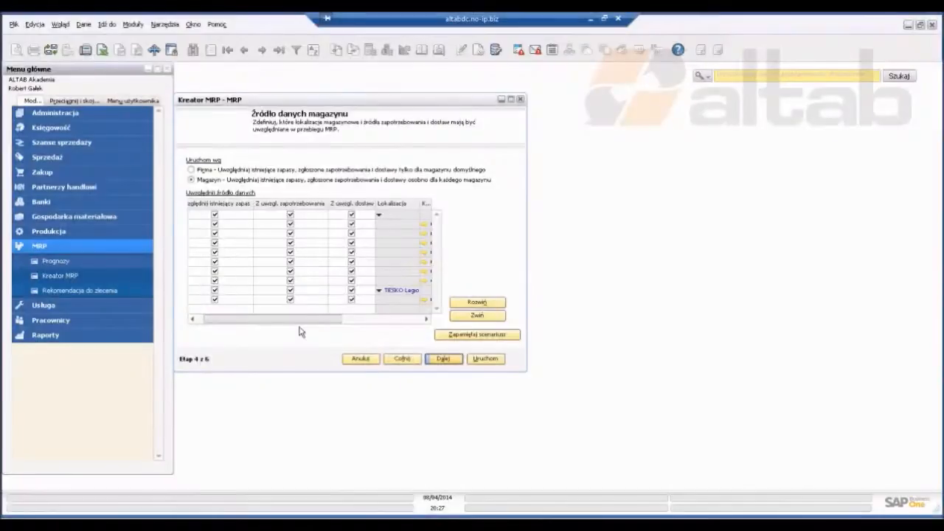
pyautogui.moveTo(299, 327); pyautogui.dragTo(226, 324)
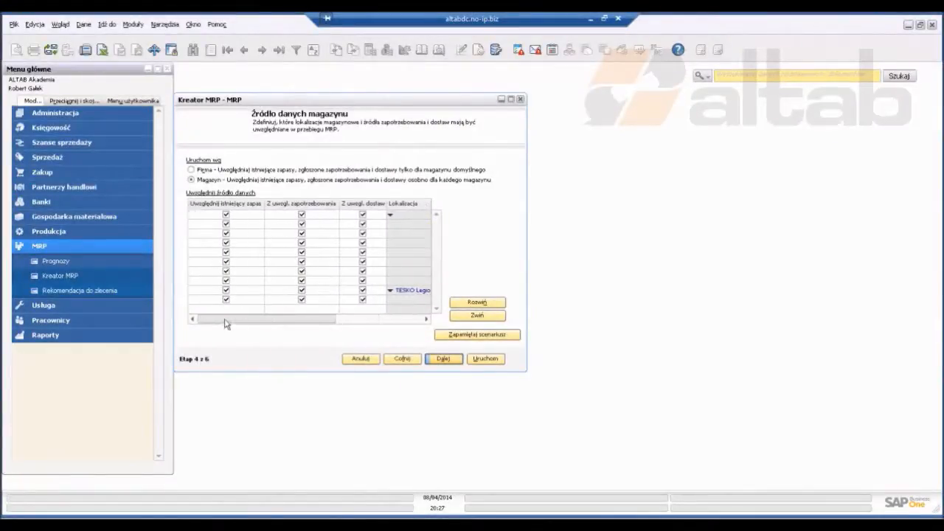
pyautogui.click(226, 223)
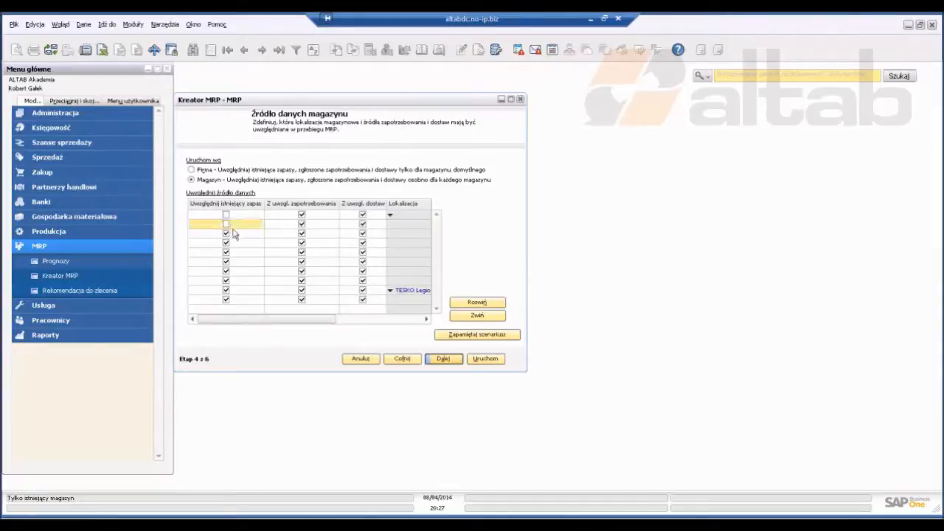
pyautogui.click(302, 242)
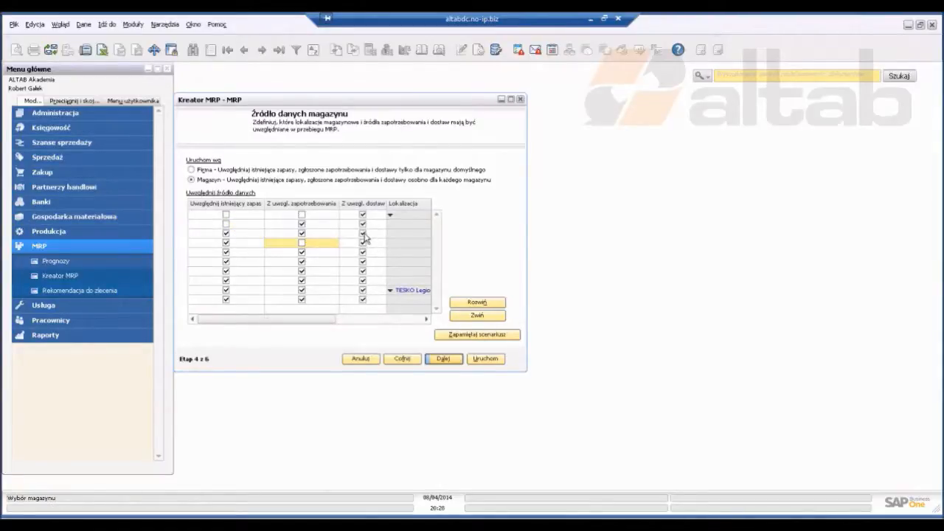
pyautogui.click(363, 234)
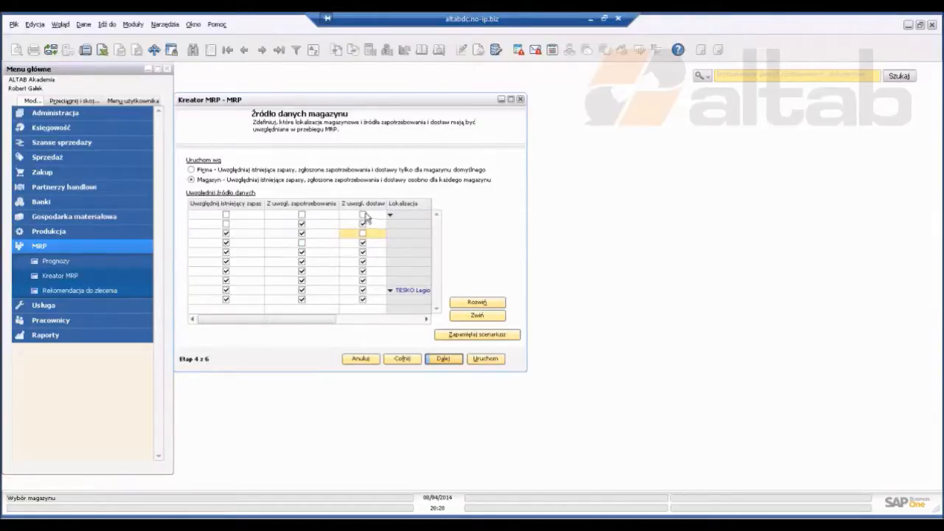
# Include supply, demand and existing stock again for all warehouses in the first location.
pyautogui.moveTo(312, 320)
pyautogui.mouseDown()
pyautogui.moveTo(332, 325)
pyautogui.moveTo(312, 324)
pyautogui.mouseUp()
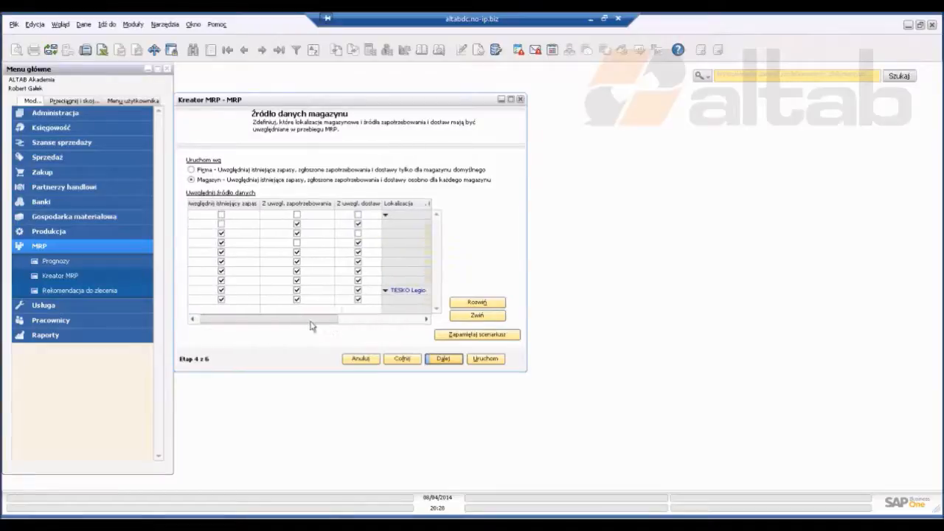
pyautogui.click(362, 215)
pyautogui.click(301, 215)
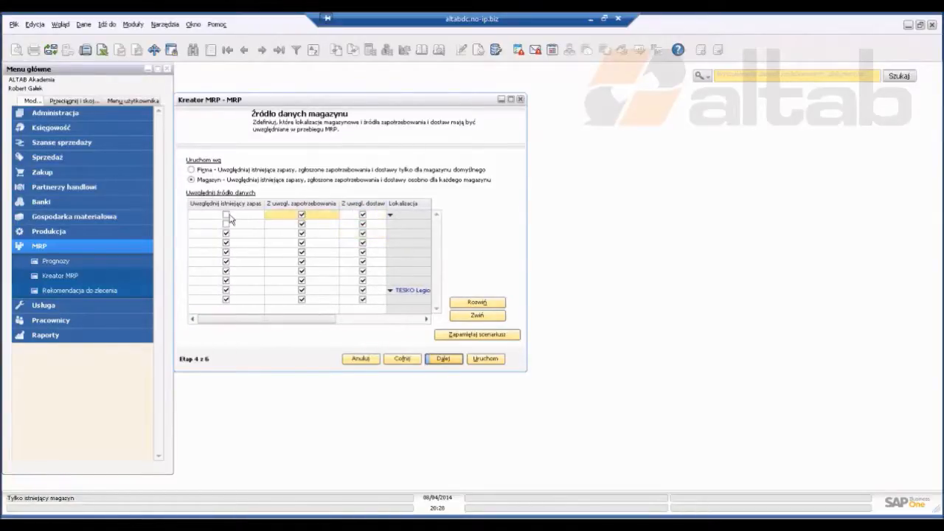
pyautogui.click(225, 214)
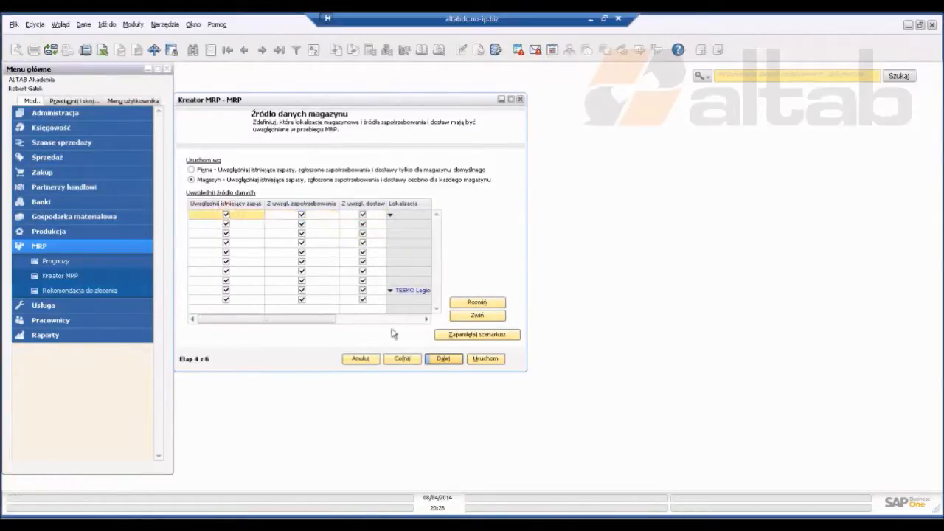
# Continue to the document data source and set the time range to include historical data.
pyautogui.click(443, 358)
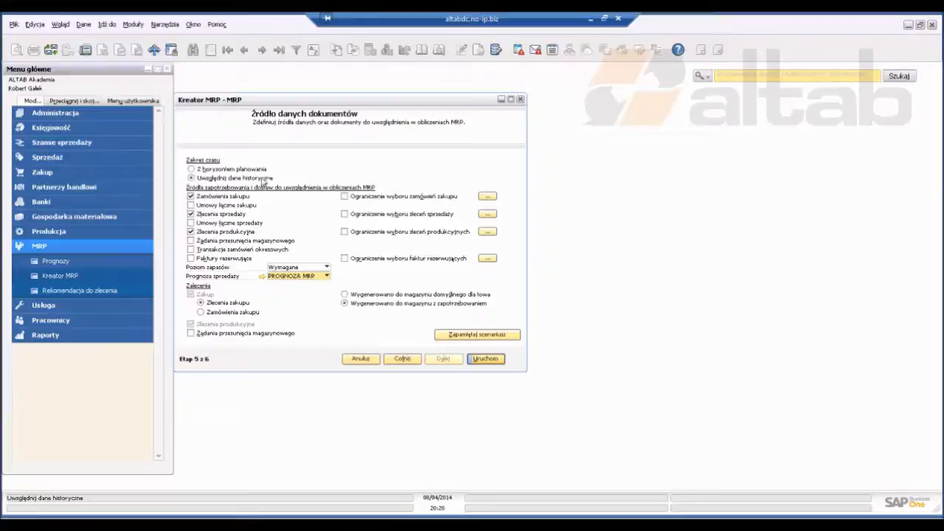
pyautogui.click(191, 178)
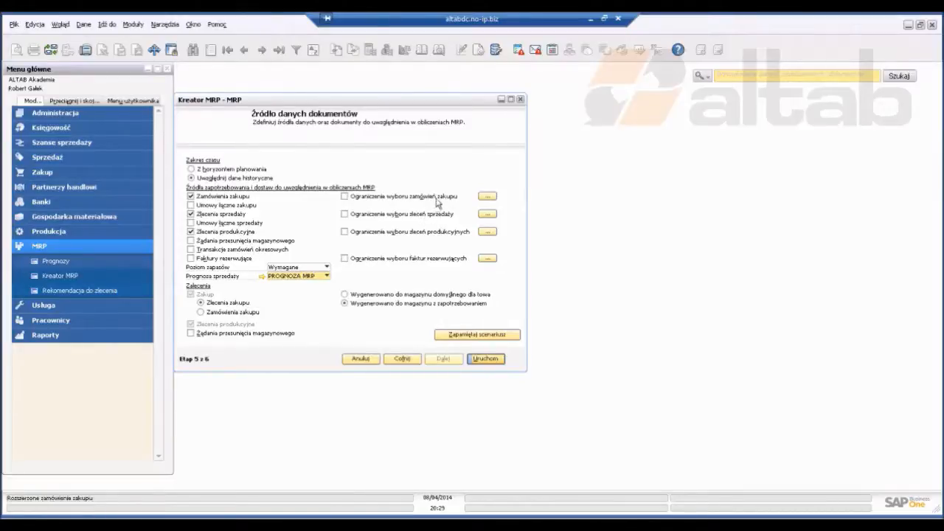
# Open the sales order selection restriction and add the sales orders with document numbers up to 20.
pyautogui.click(487, 214)
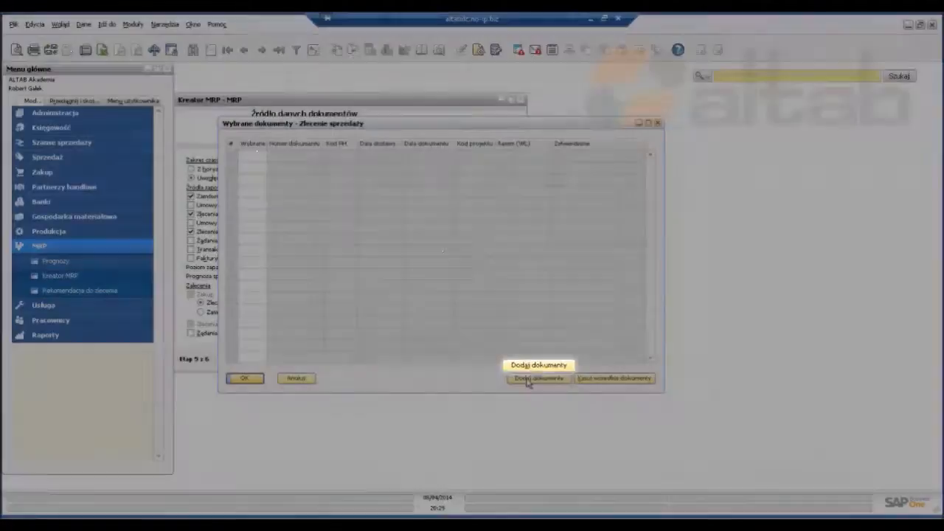
pyautogui.click(527, 379)
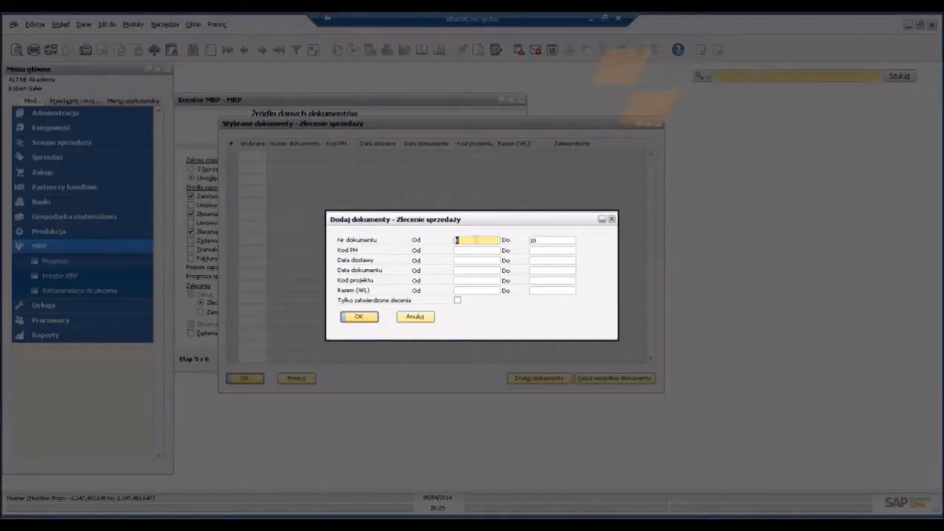
pyautogui.click(537, 243)
pyautogui.write('20')
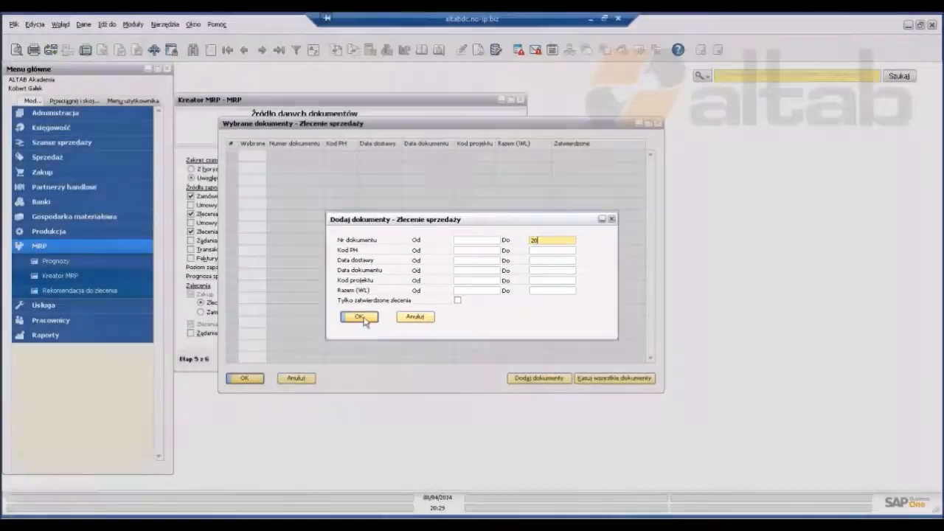
pyautogui.click(359, 317)
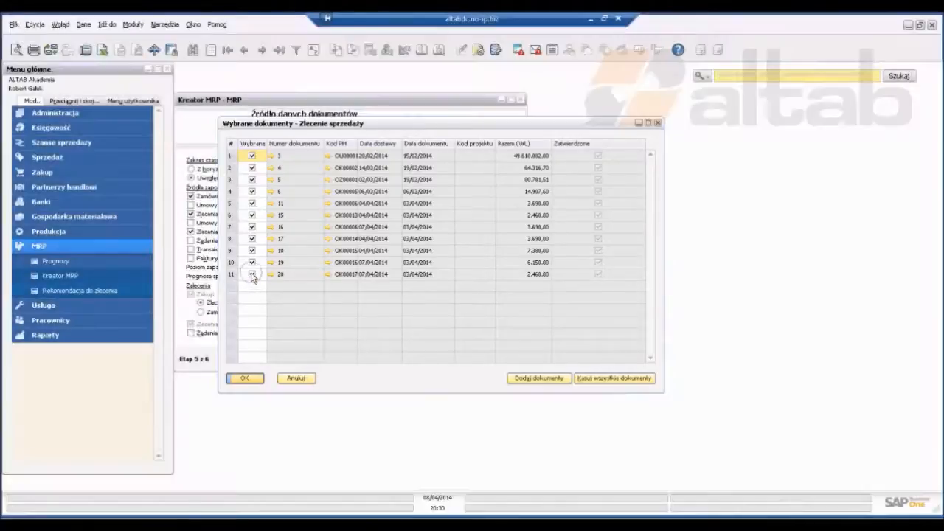
# Deselect sales orders 20 and 17, remove order 16 from the list, and turn off the sales order restriction after accepting the selection.
pyautogui.click(252, 274)
pyautogui.click(252, 239)
pyautogui.click(252, 203)
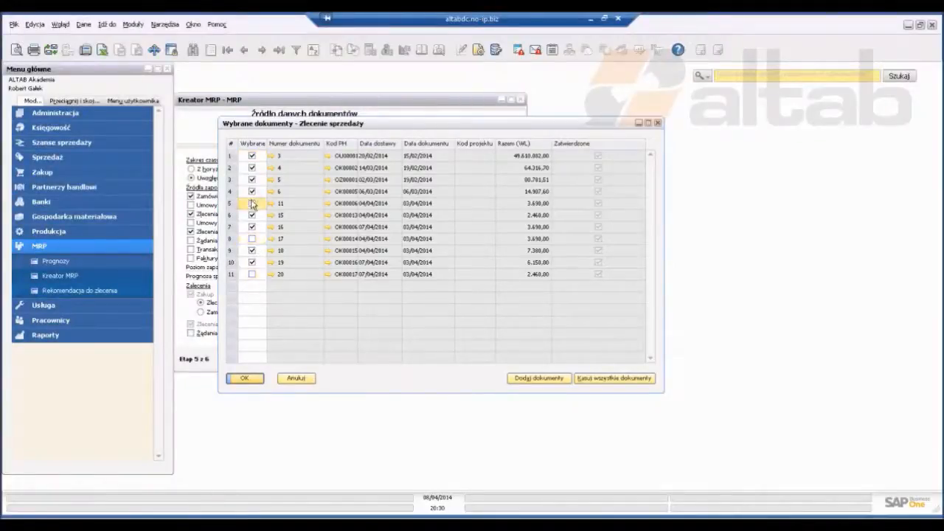
pyautogui.rightClick(236, 227)
pyautogui.click(278, 245)
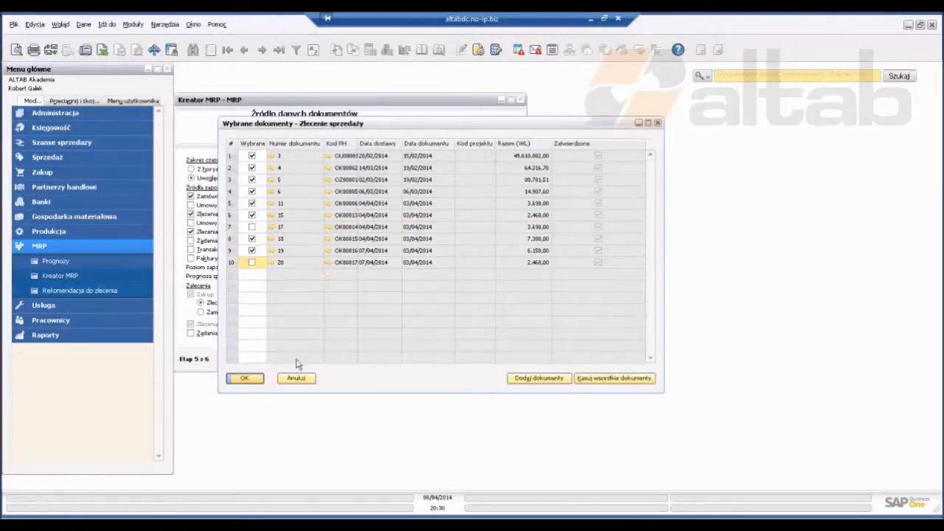
pyautogui.click(252, 379)
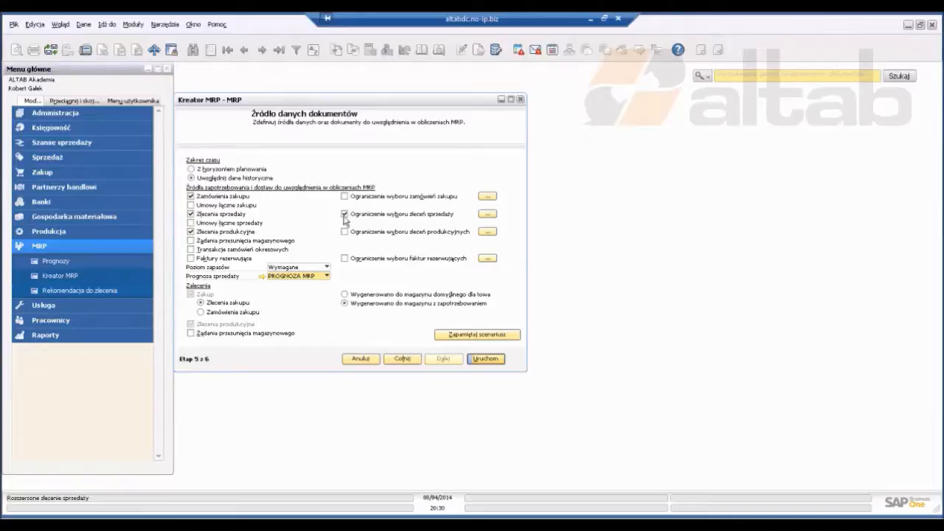
pyautogui.click(345, 215)
# Set the stock level to Wymagane and the sales forecast to PROGNOZA MRP, and run the MRP calculation.
pyautogui.click(295, 269)
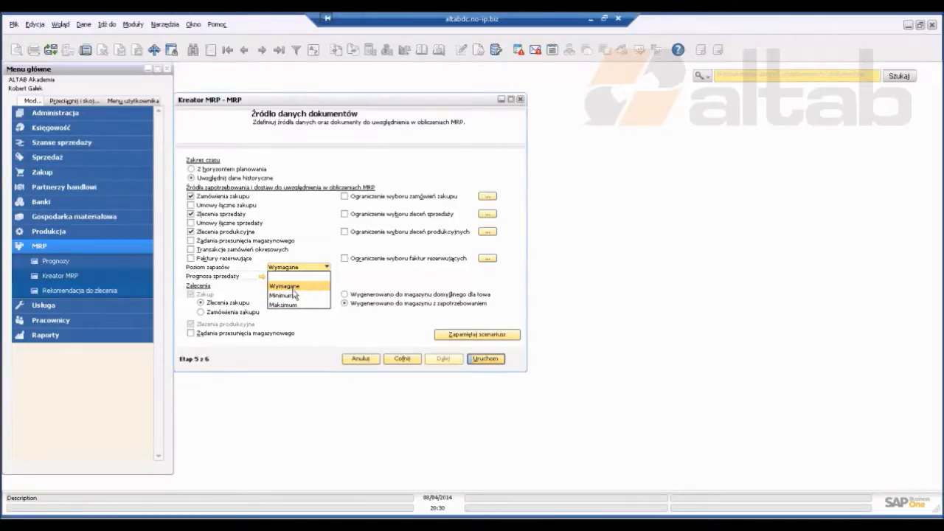
pyautogui.click(288, 286)
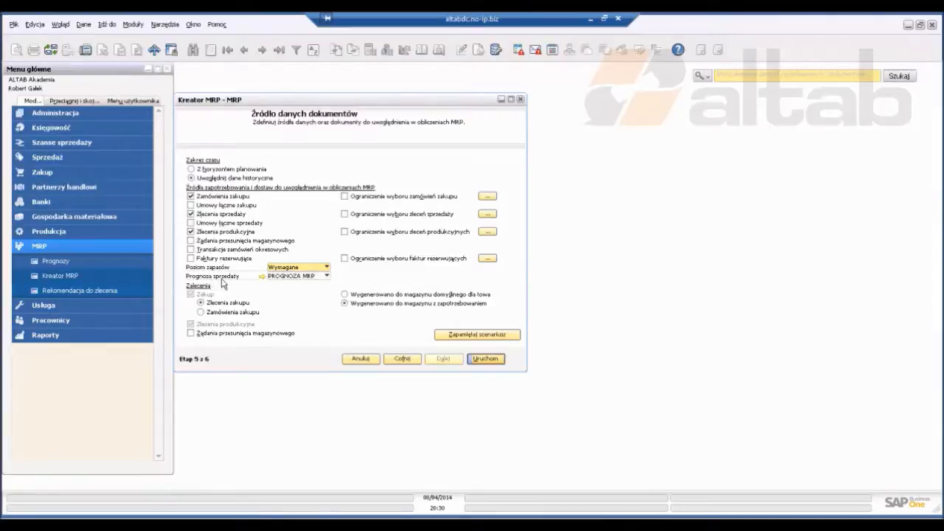
pyautogui.click(314, 276)
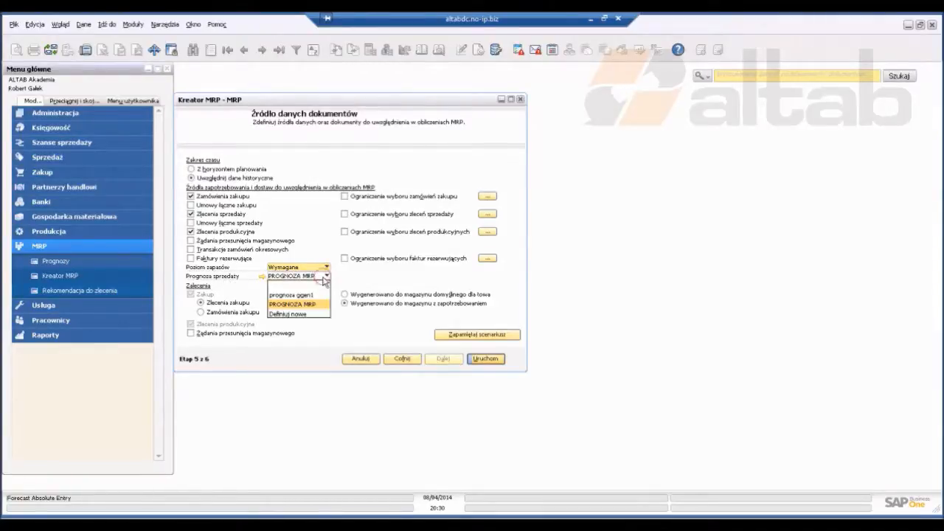
pyautogui.click(313, 305)
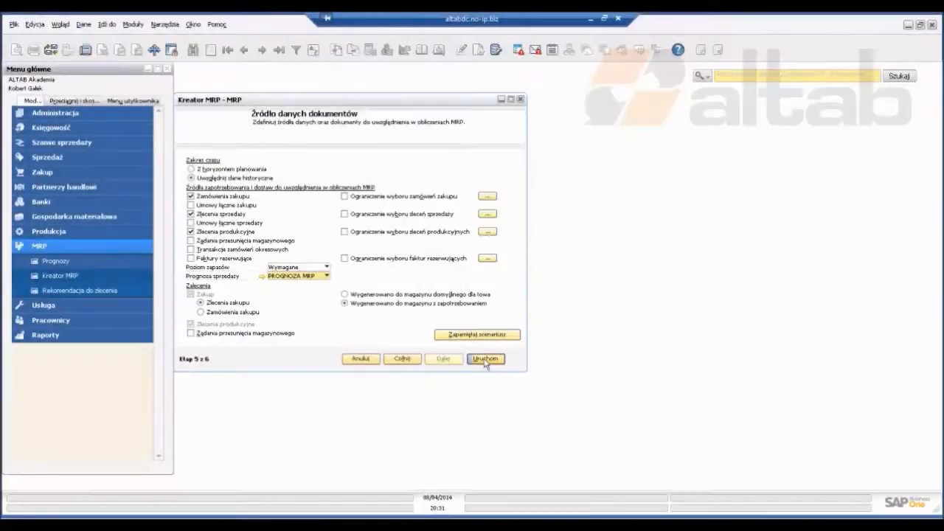
pyautogui.click(484, 359)
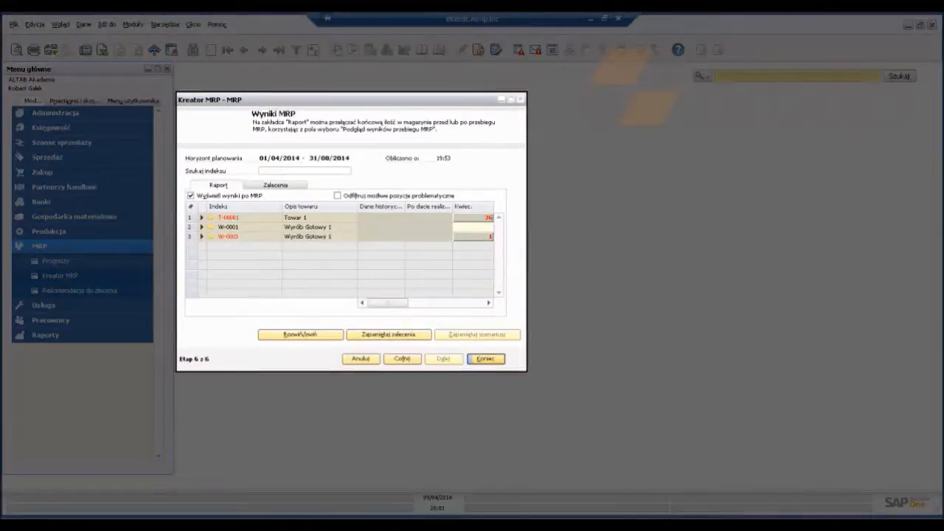